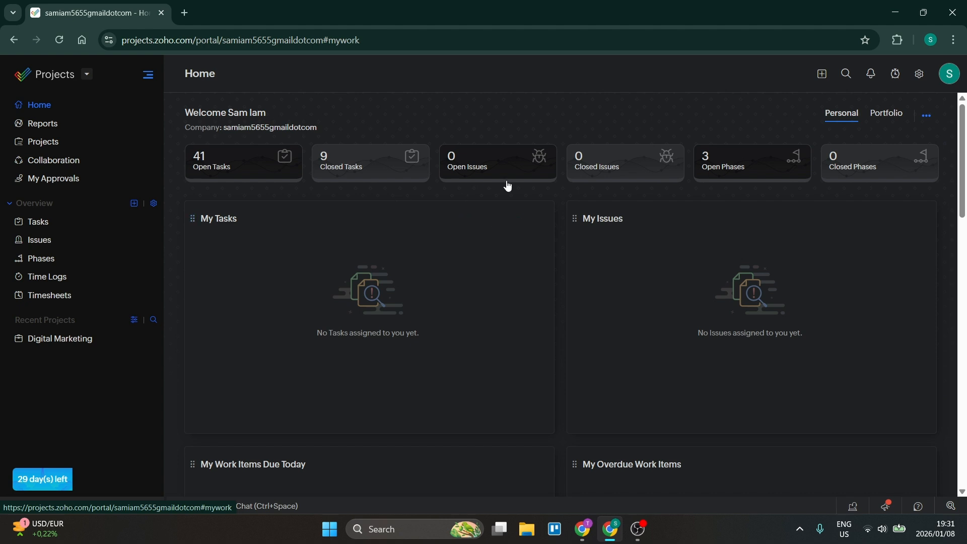
Open the list of user roles in the portal setup and view the form for adding a new role
left_click(920, 77)
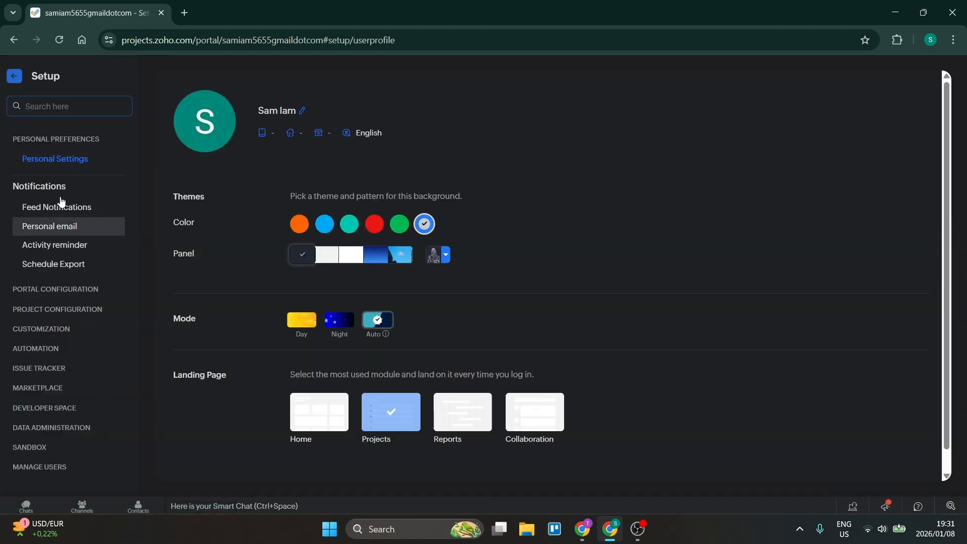
left_click(34, 467)
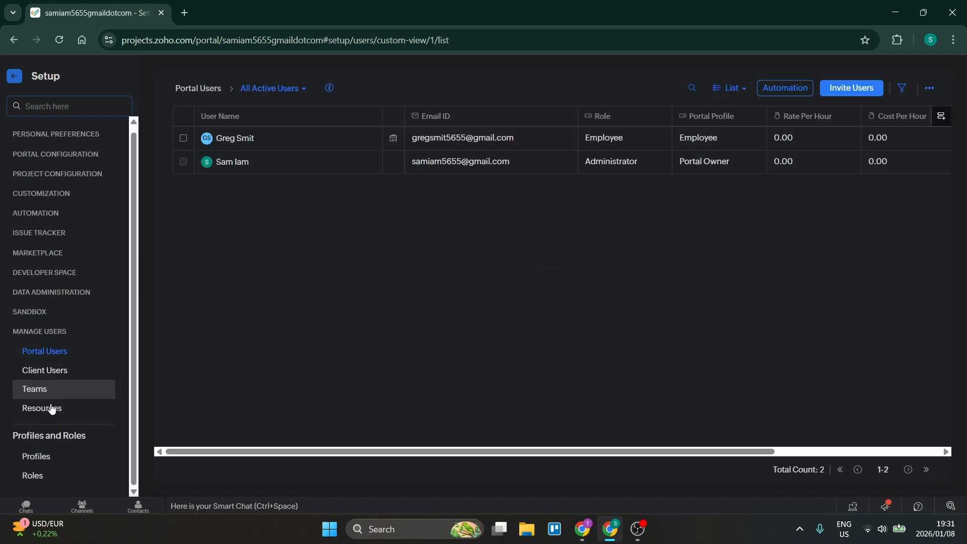
left_click(38, 473)
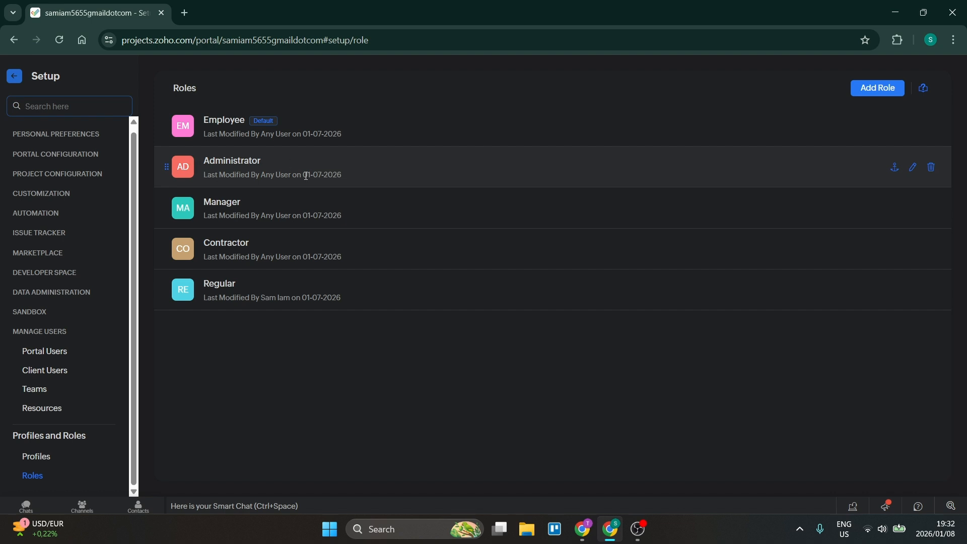
left_click(866, 88)
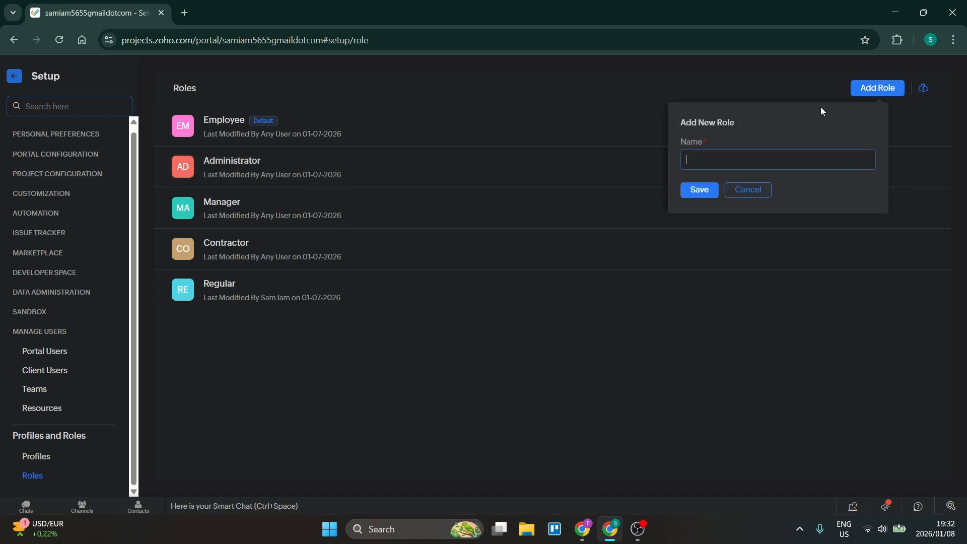
left_click(743, 194)
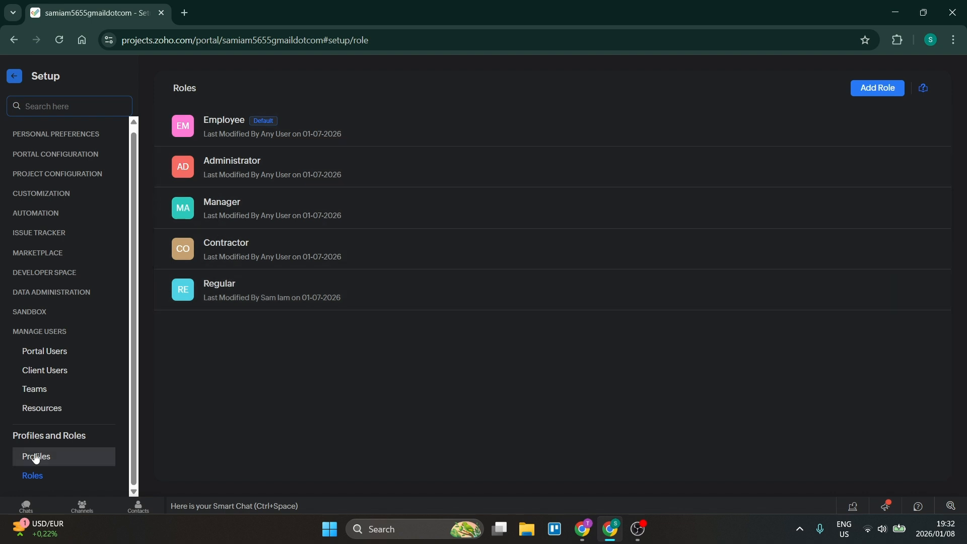
Open the user profiles and look through their action permissions from Task down to Feed Status
left_click(44, 458)
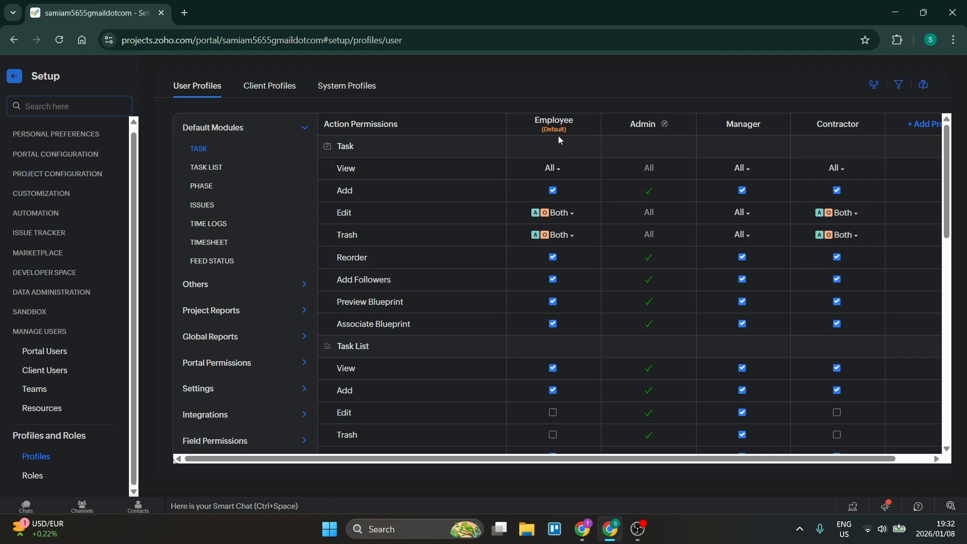
scroll(537, 334, "down", 5)
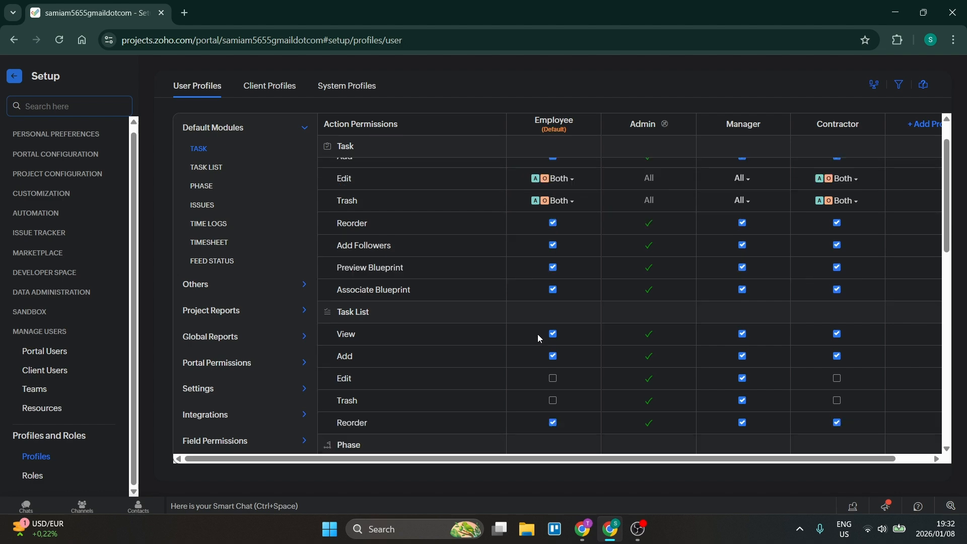
scroll(548, 417, "down", 6)
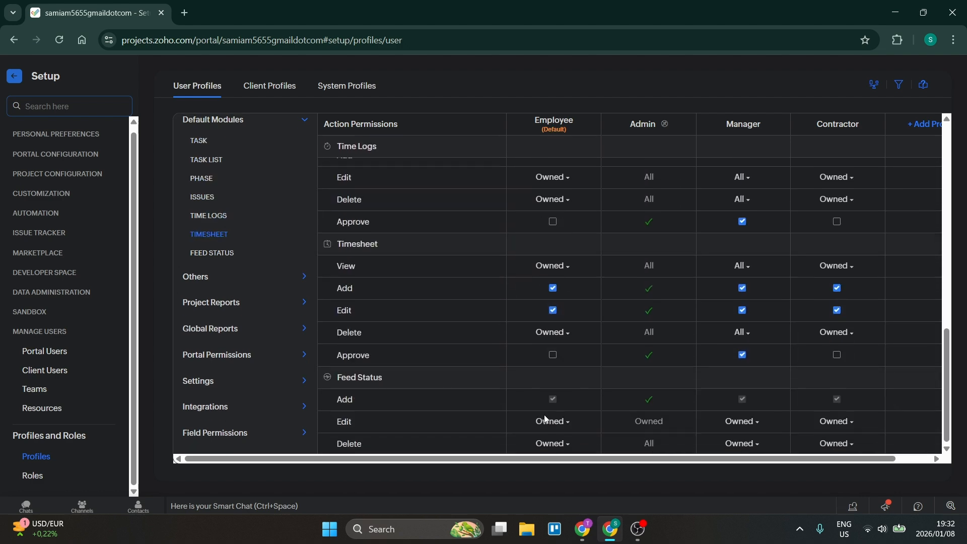
scroll(543, 410, "up", 10)
scroll(545, 407, "up", 3)
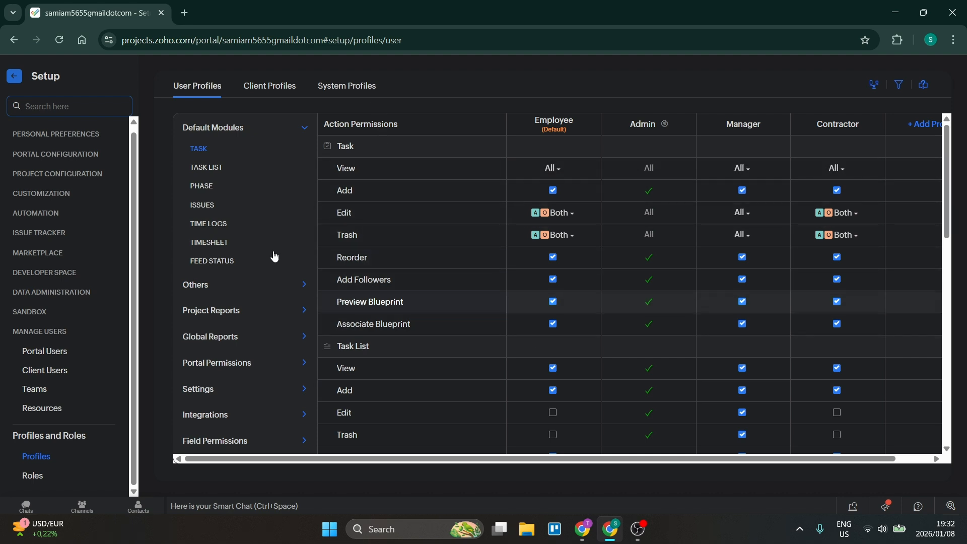
Go through the default module permissions for Task List, Phase, Issues, Time Logs, Timesheet and Feed Status
left_click(215, 174)
left_click(227, 187)
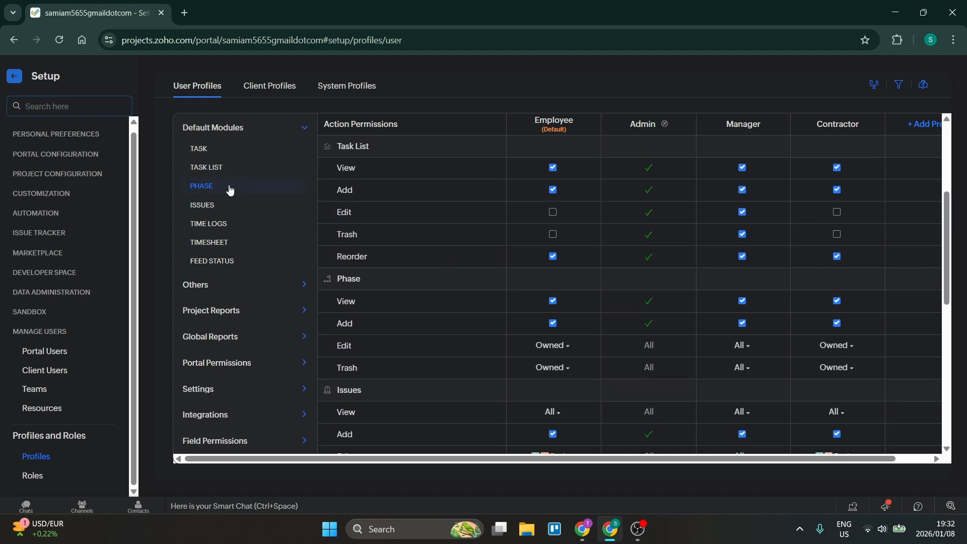
left_click(224, 207)
left_click(226, 226)
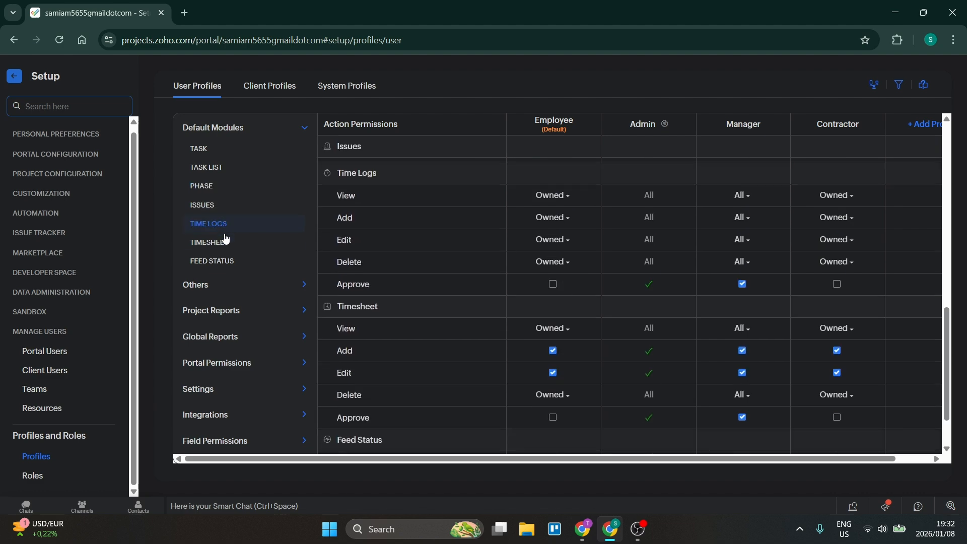
left_click(226, 241)
left_click(224, 251)
Examine the Others permission group, including Baseline, Comments and Import & Export, and return to the Default Modules group
left_click(220, 281)
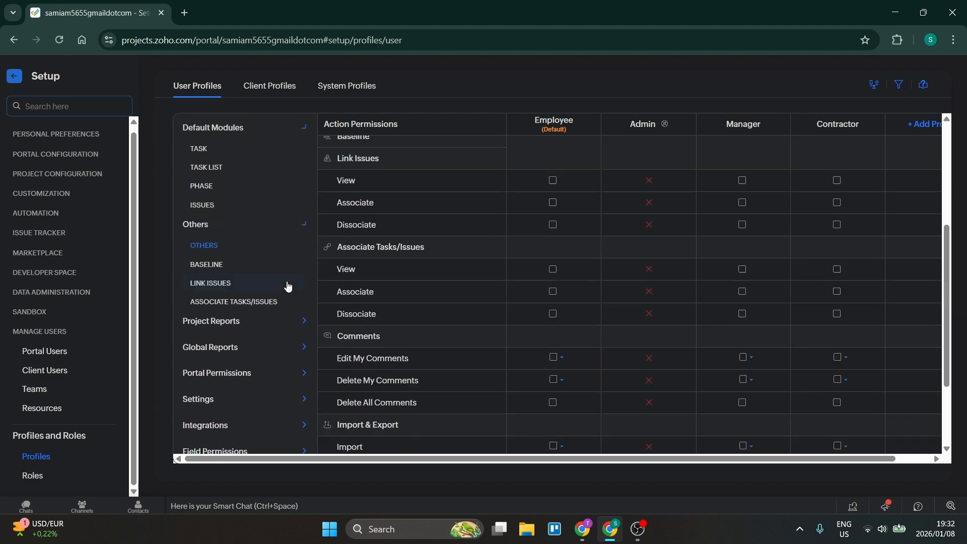
left_click(237, 260)
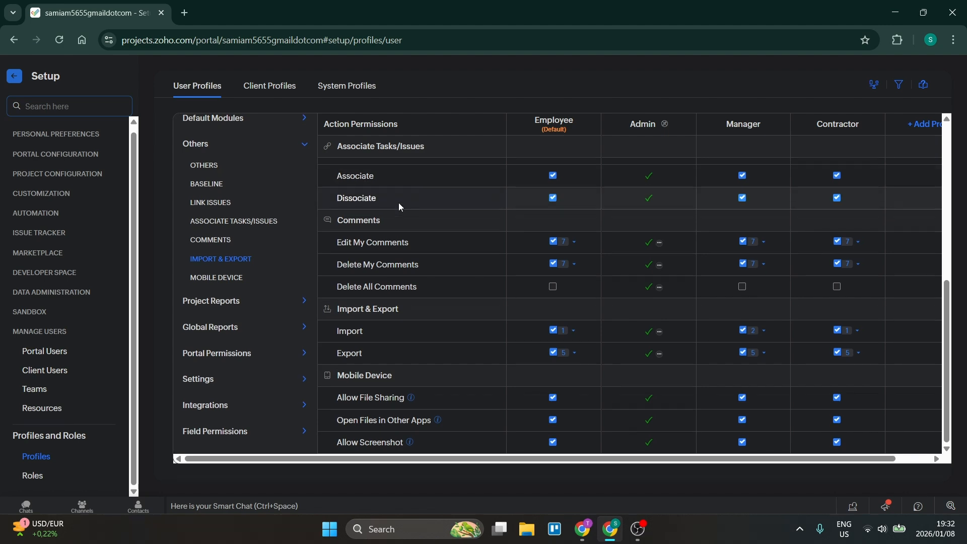
scroll(395, 209, "up", 5)
scroll(389, 226, "down", 5)
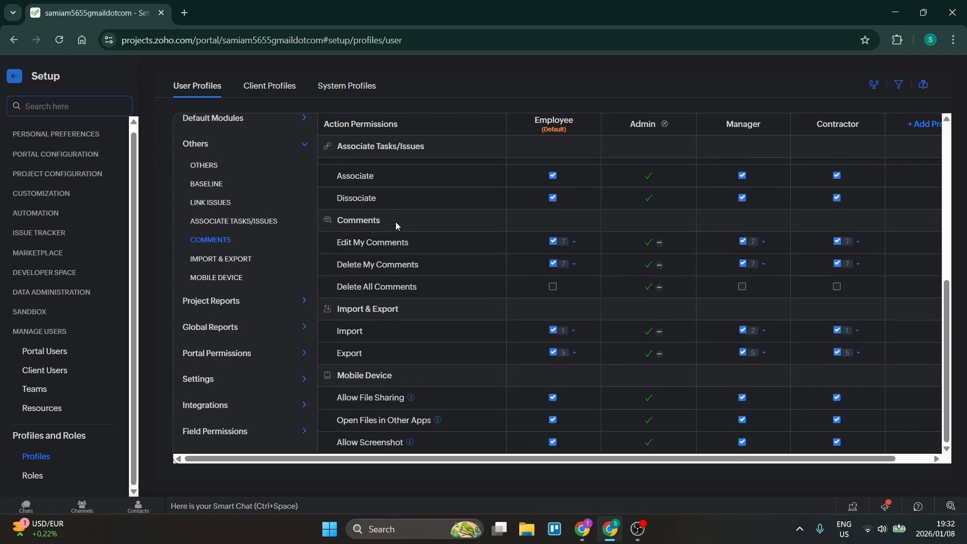
scroll(395, 222, "up", 7)
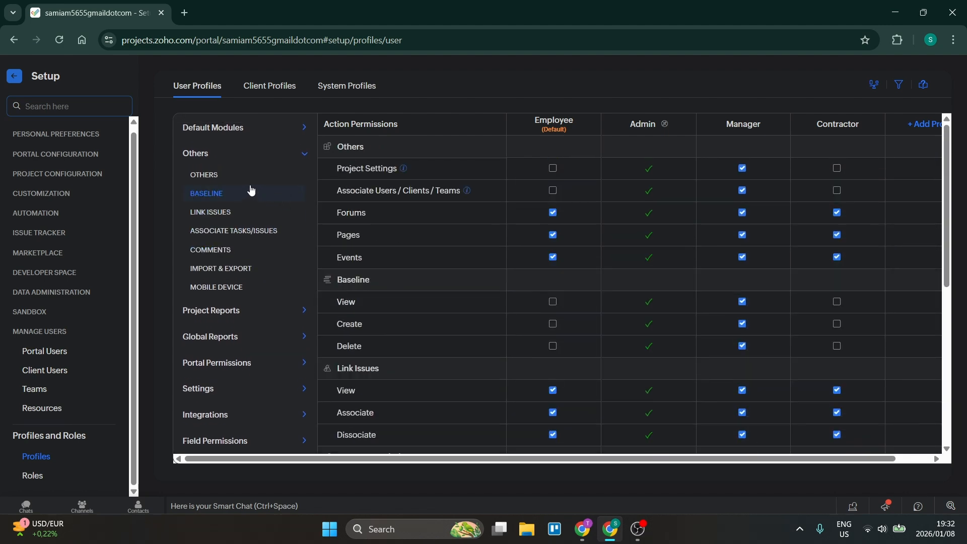
left_click(233, 179)
left_click(302, 155)
left_click(304, 130)
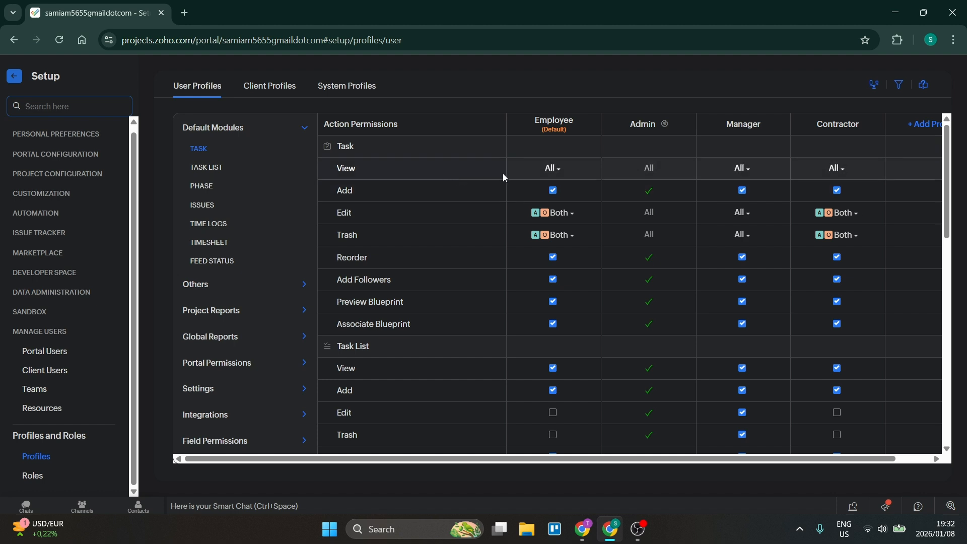
View the access options for the Employee profile's Task Edit and Trash permissions, keeping Both for Edit
left_click(553, 191)
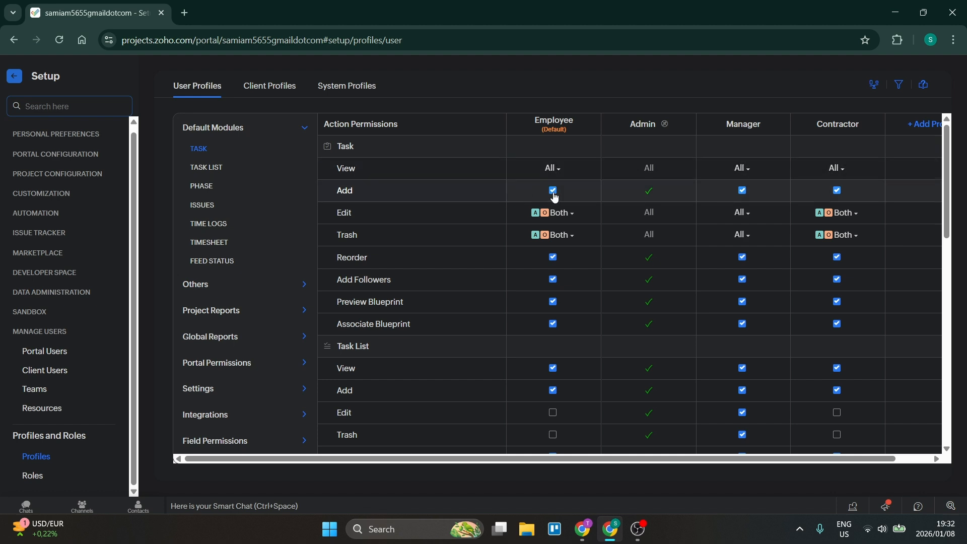
left_click(567, 216)
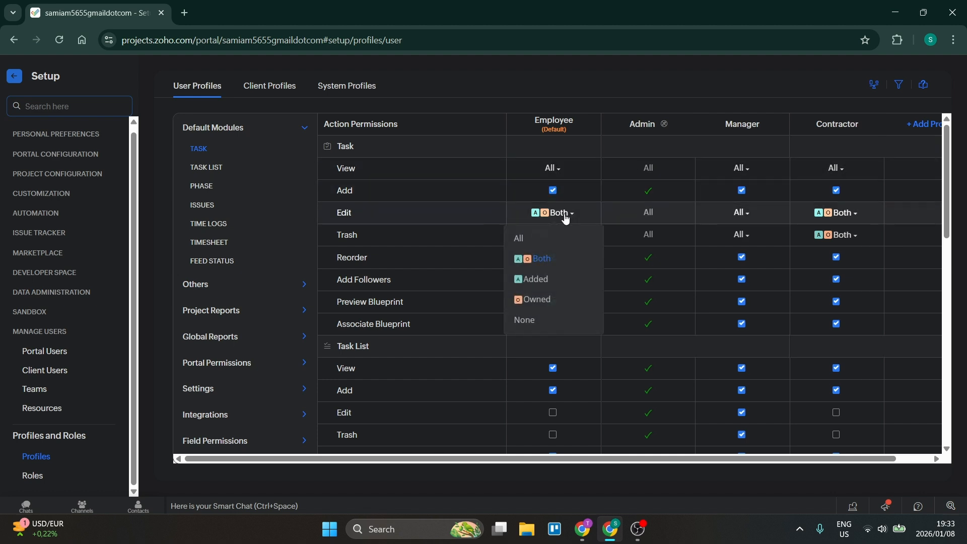
left_click(547, 256)
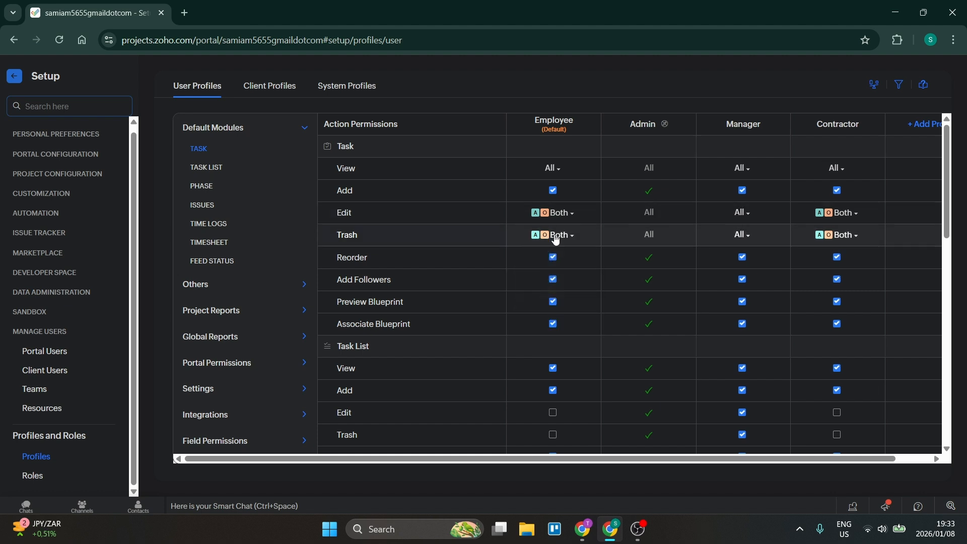
left_click(556, 236)
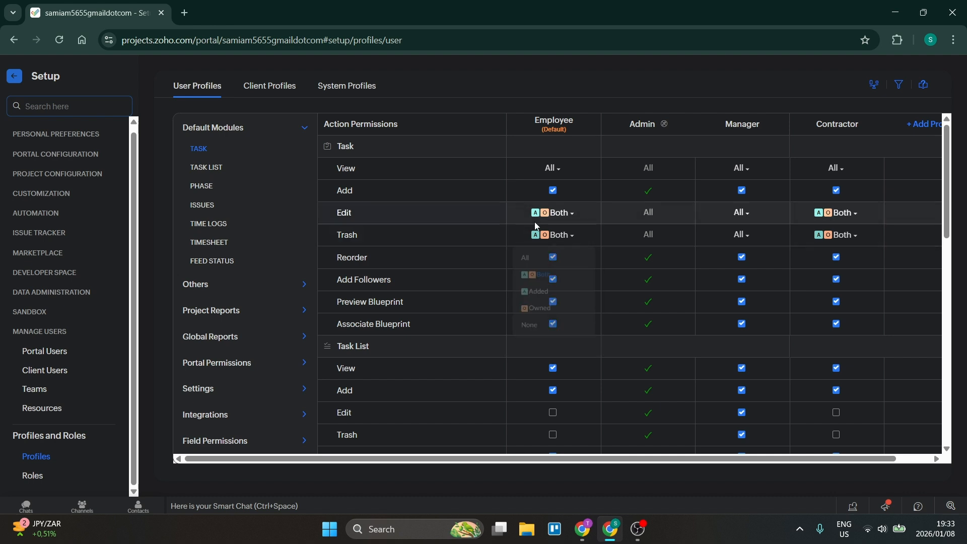
left_click(539, 148)
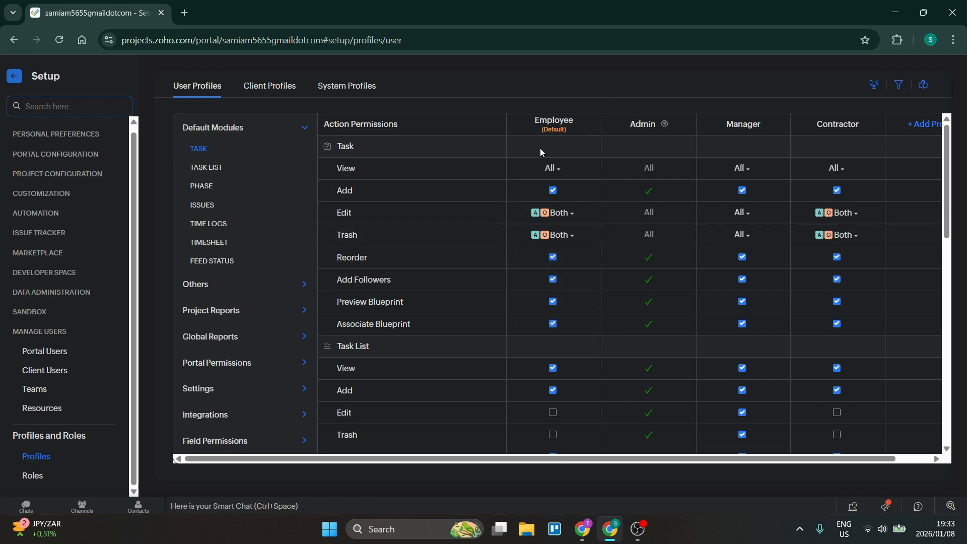
Compare the default module permissions of the Employee, Admin, Manager and Contractor profiles
scroll(558, 327, "down", 2)
scroll(559, 335, "down", 3)
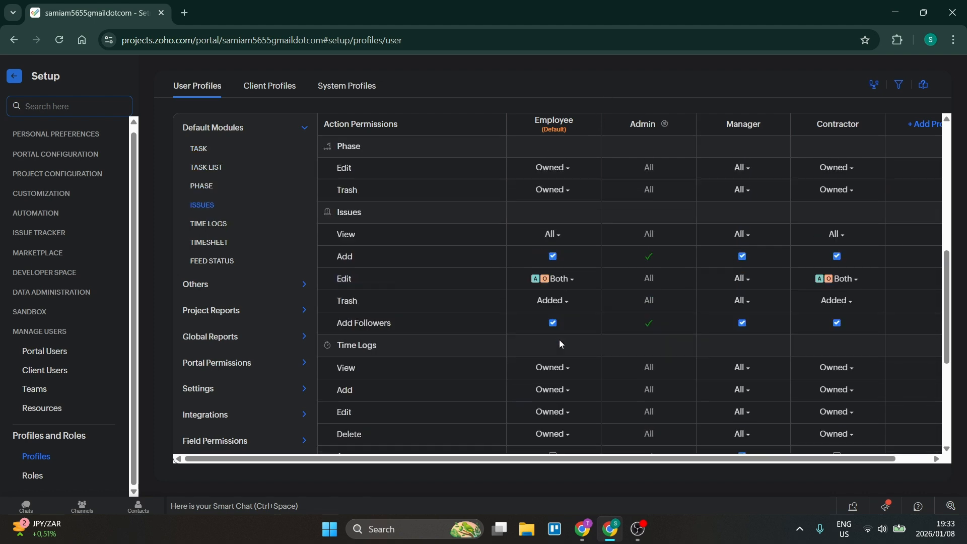
scroll(561, 337, "up", 5)
scroll(566, 332, "down", 10)
scroll(563, 337, "up", 10)
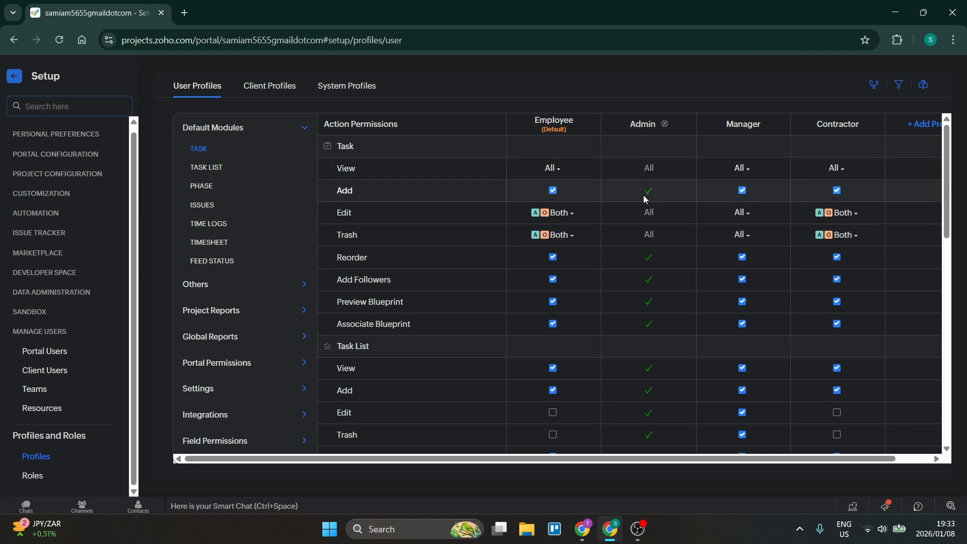
scroll(649, 265, "down", 8)
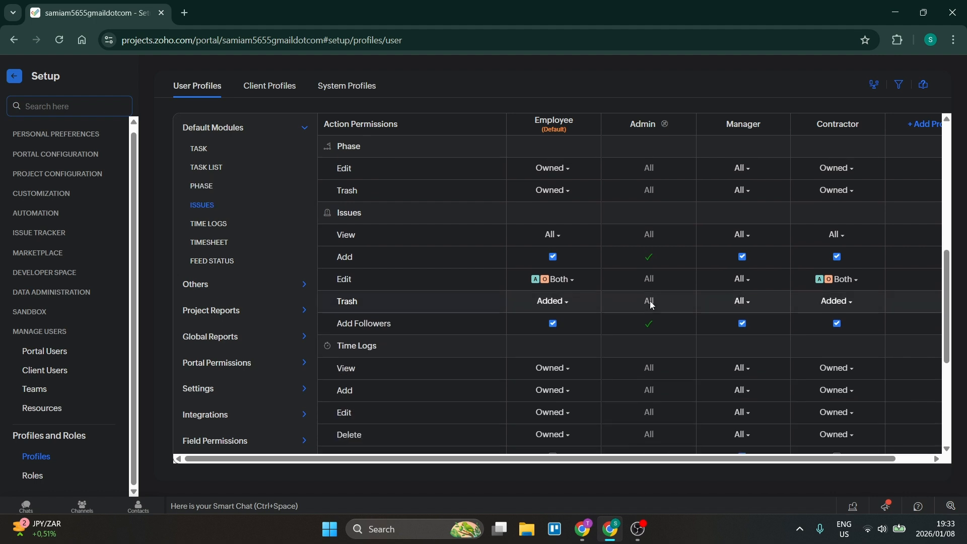
scroll(657, 302, "up", 8)
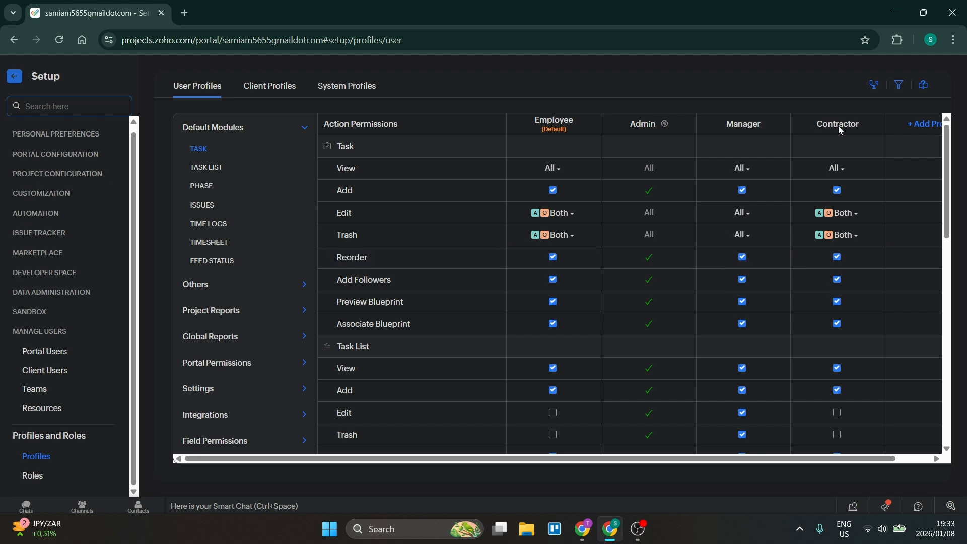
scroll(848, 376, "down", 6)
scroll(848, 372, "up", 6)
Add a new user profile named Base User
left_click_drag(673, 459, 745, 459)
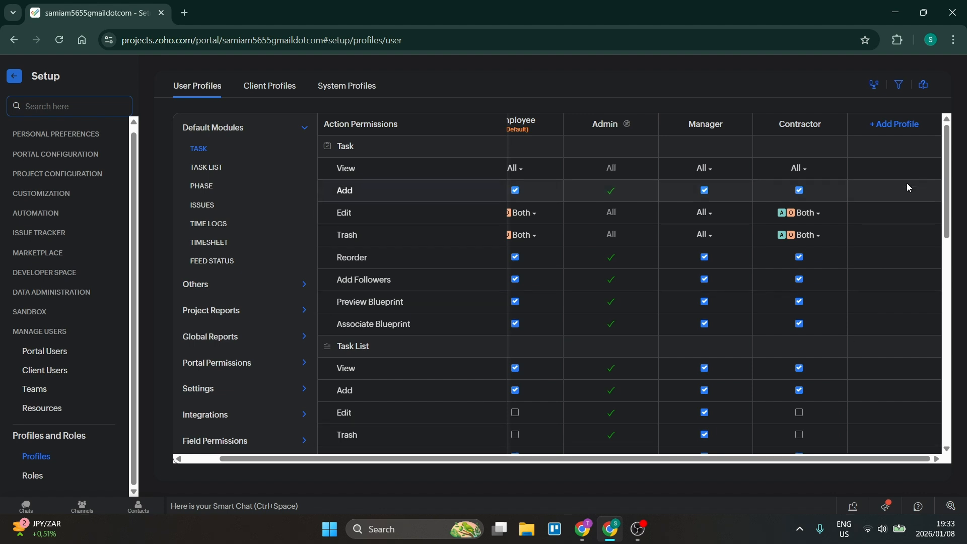
left_click(901, 126)
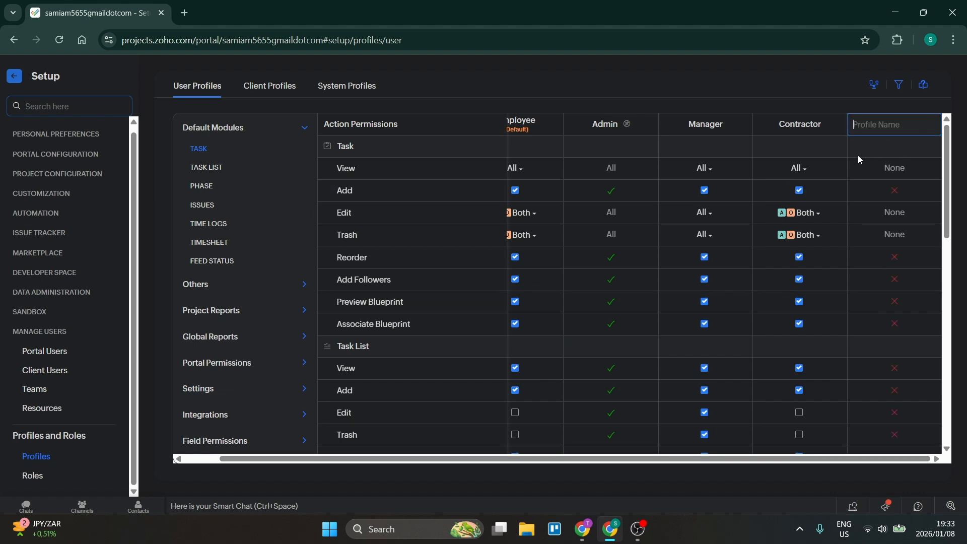
type("B")
key("BackSpace")
type("Base User")
key("Return")
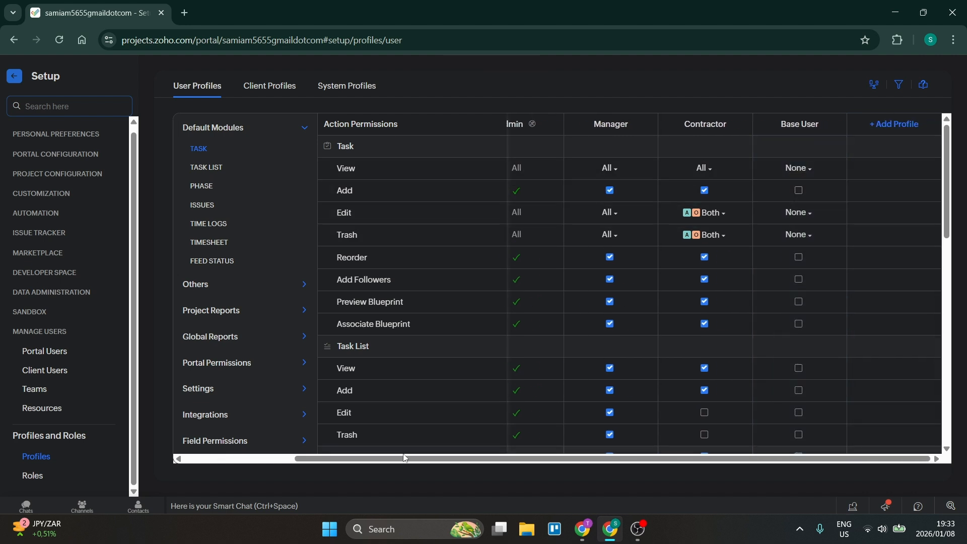
Review the Base User profile's default module permissions alongside the other profiles
scroll(355, 330, "left", 3)
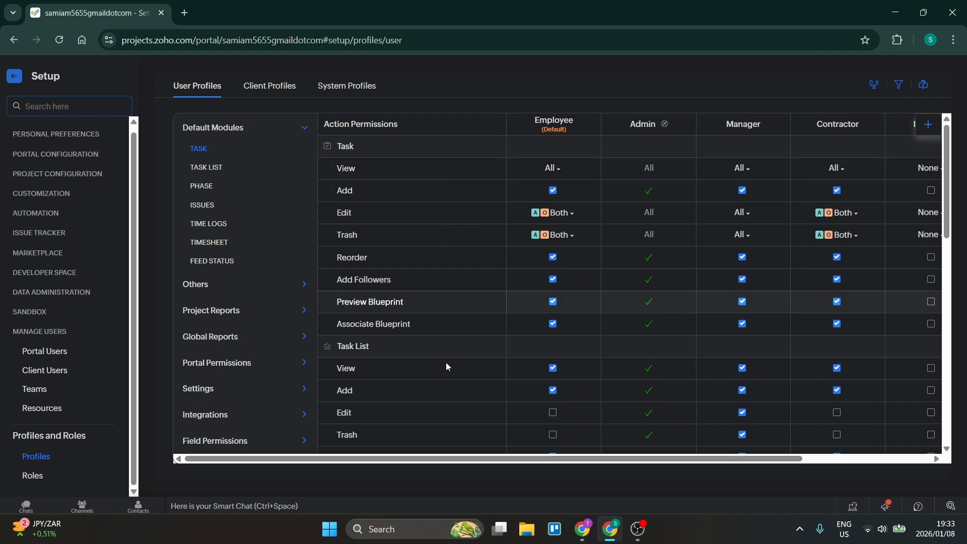
left_click_drag(398, 459, 507, 459)
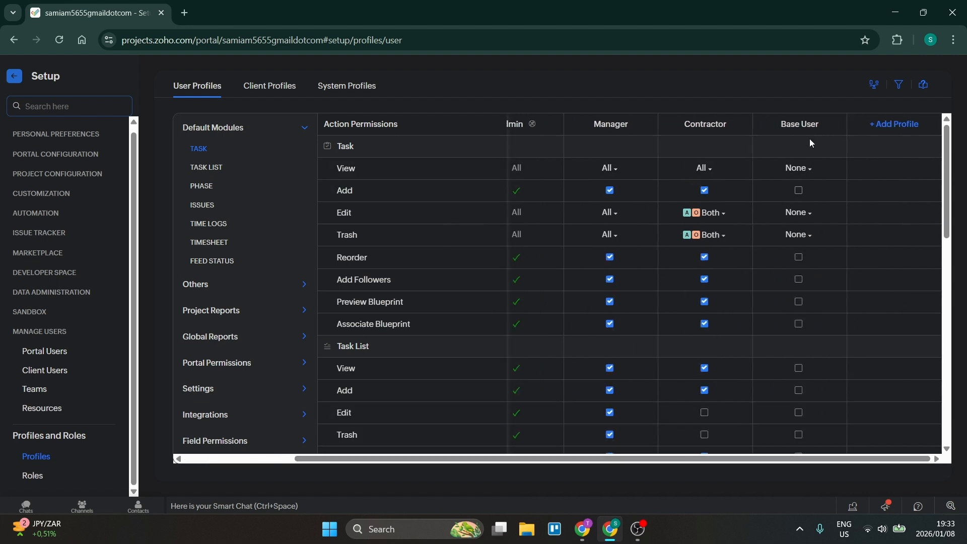
scroll(777, 349, "down", 10)
scroll(794, 353, "down", 5)
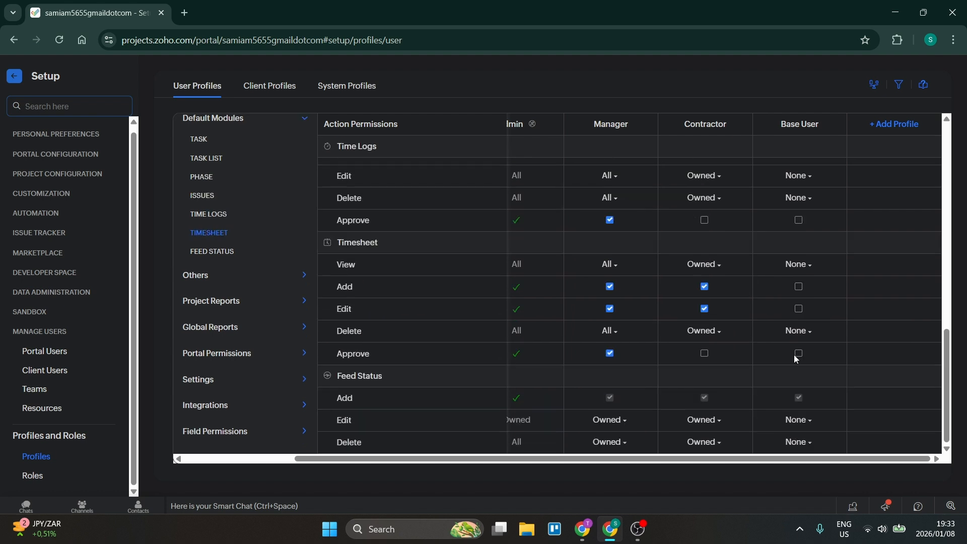
scroll(790, 426, "up", 15)
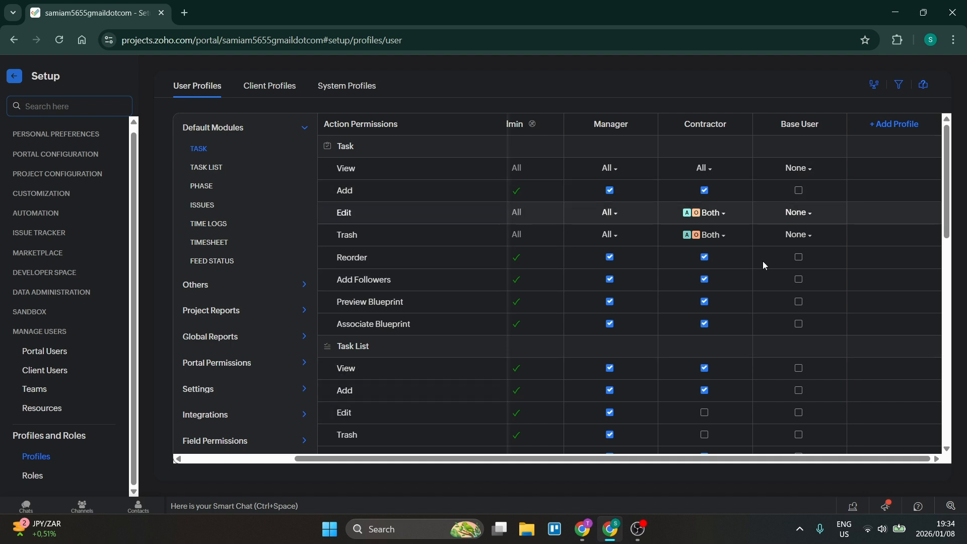
Revisit the list of roles, then return to the user profiles and look over their permission columns
left_click(28, 476)
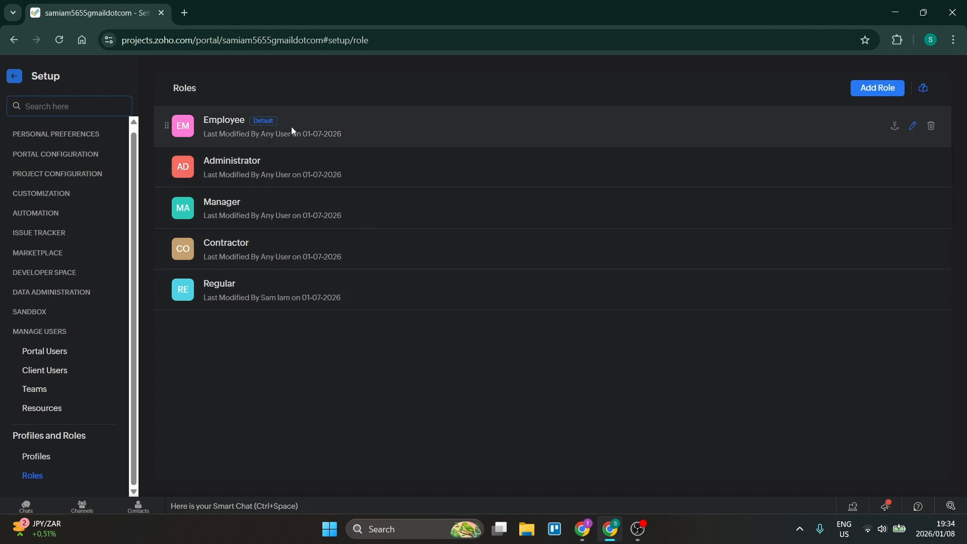
left_click(36, 457)
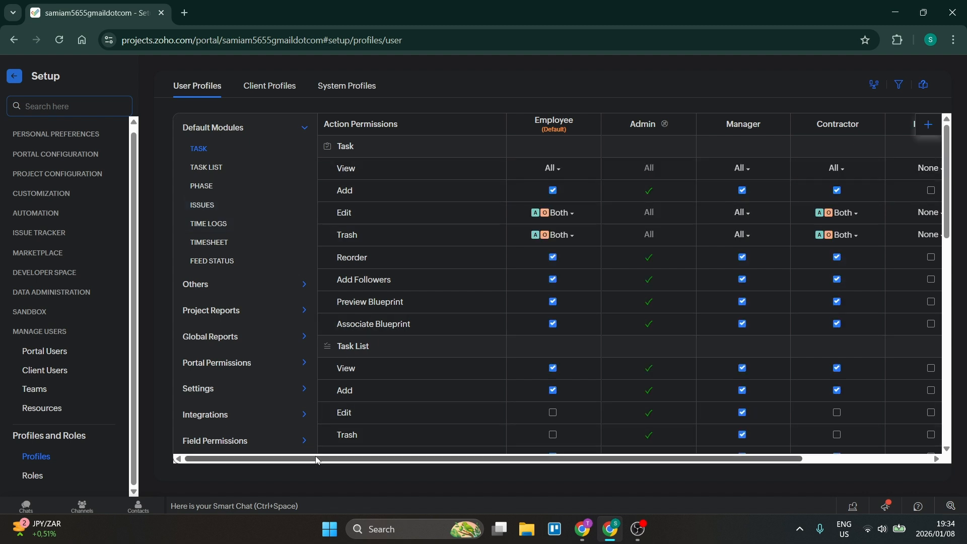
left_click_drag(317, 459, 592, 431)
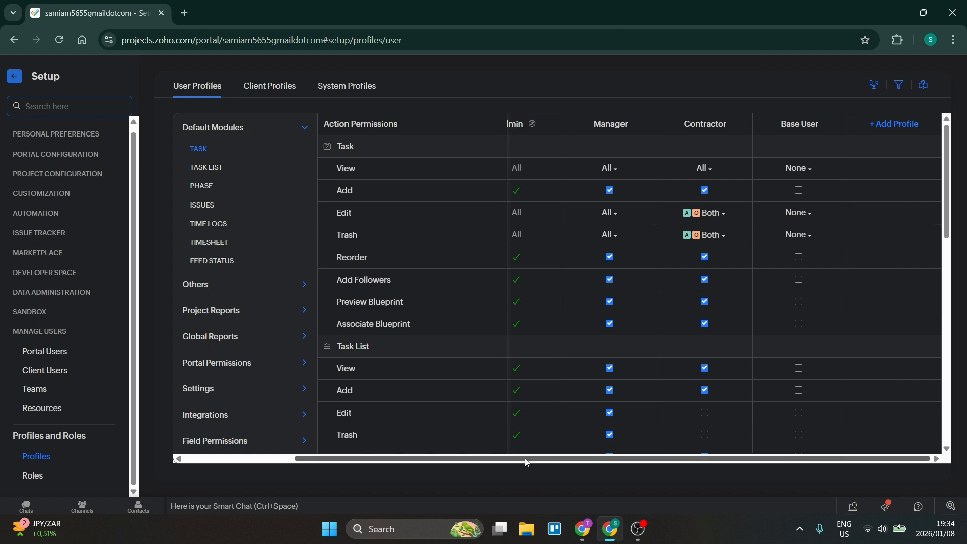
left_click_drag(525, 459, 415, 459)
scroll(540, 248, "down", 1)
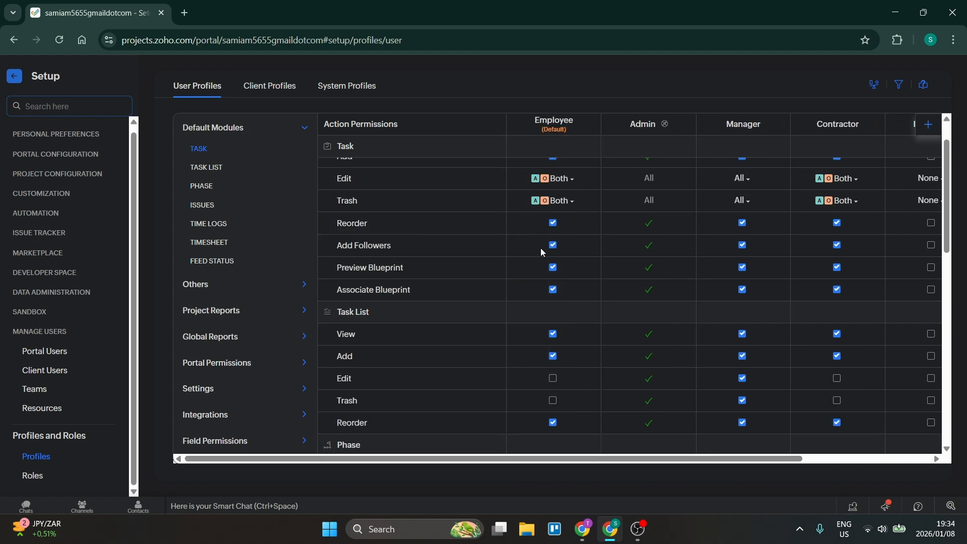
scroll(541, 249, "up", 1)
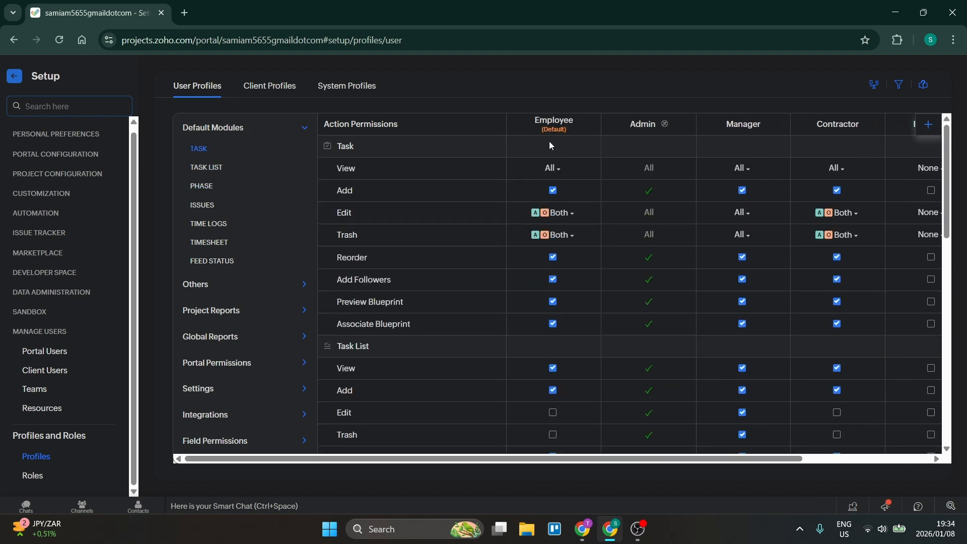